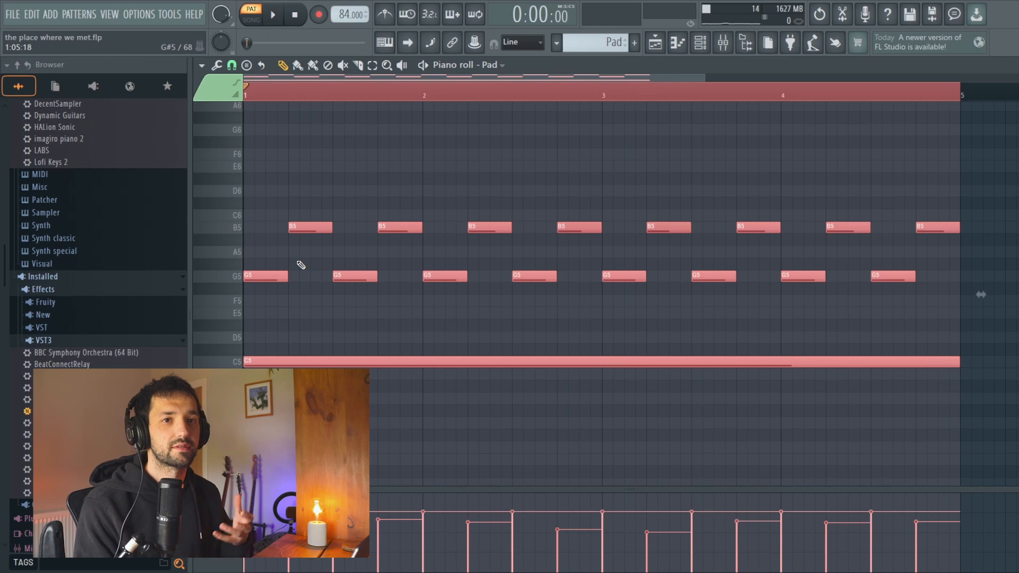
Step: Play the Pad pattern and examine the filter curve of its TDR Nova equalizer
{"action": "key", "text": "space"}
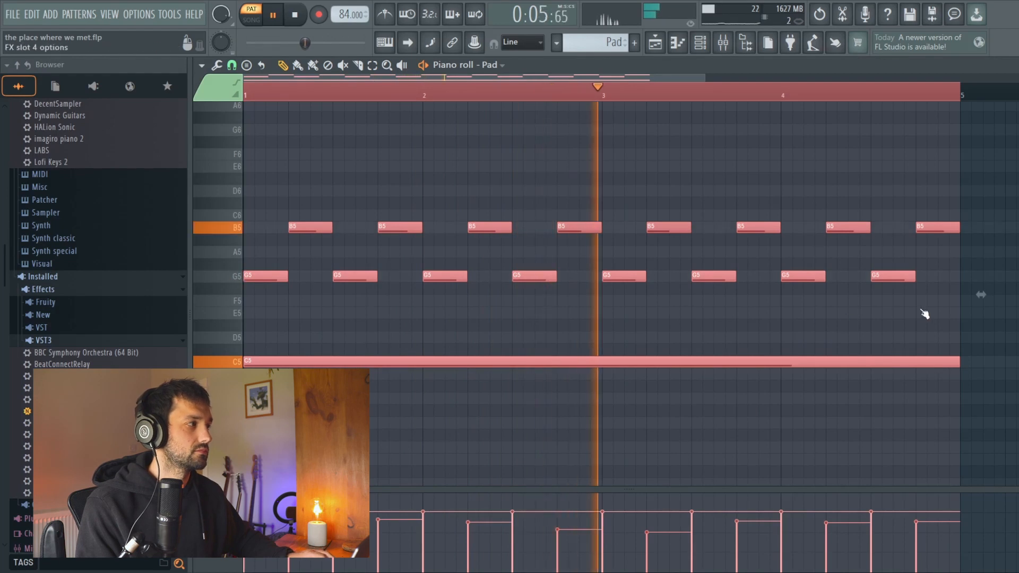
{"action": "key", "text": "space"}
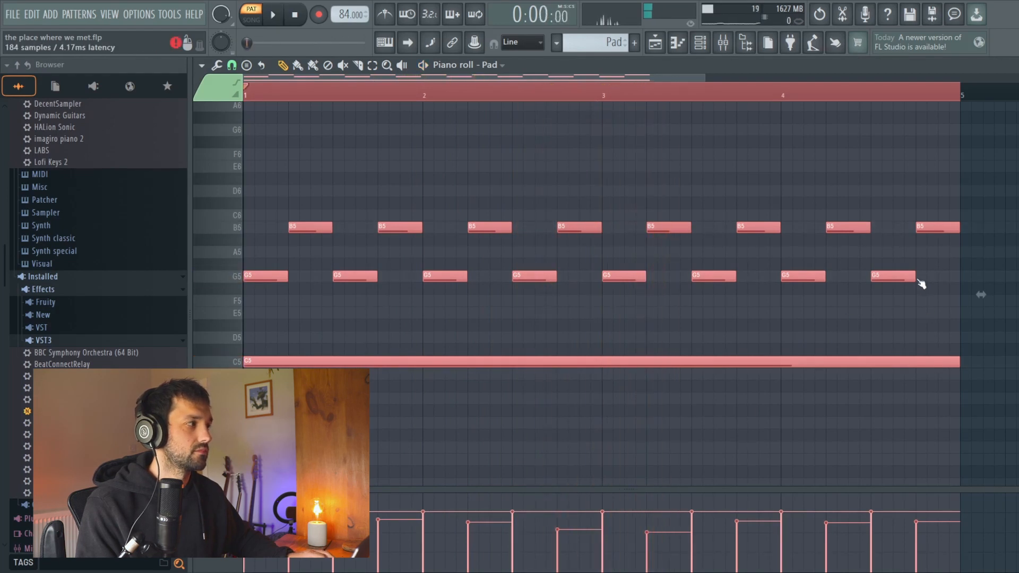
{"action": "left_click_drag", "start_coordinate": [582, 190], "coordinate": [529, 143]}
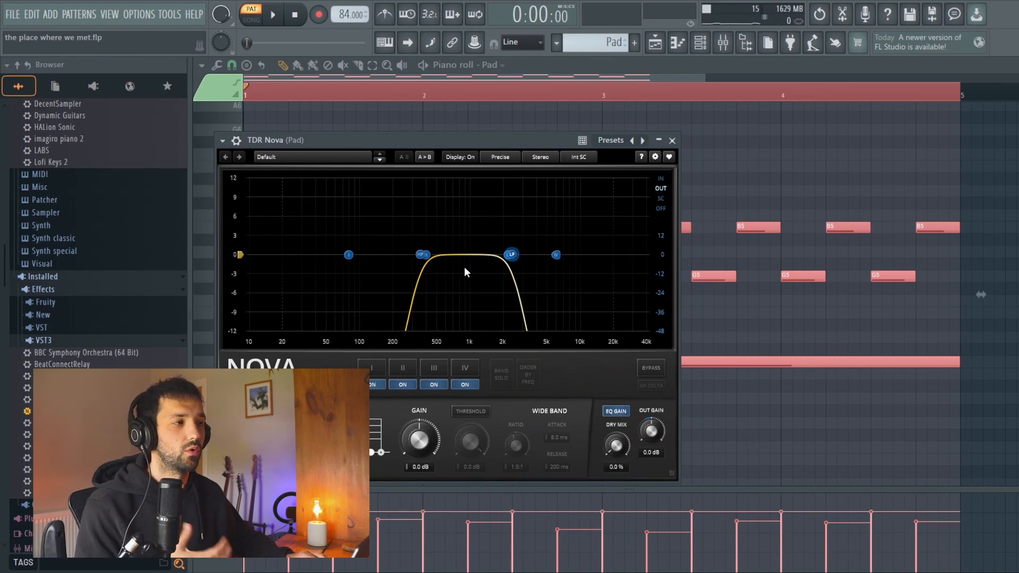
{"action": "left_click", "coordinate": [672, 140]}
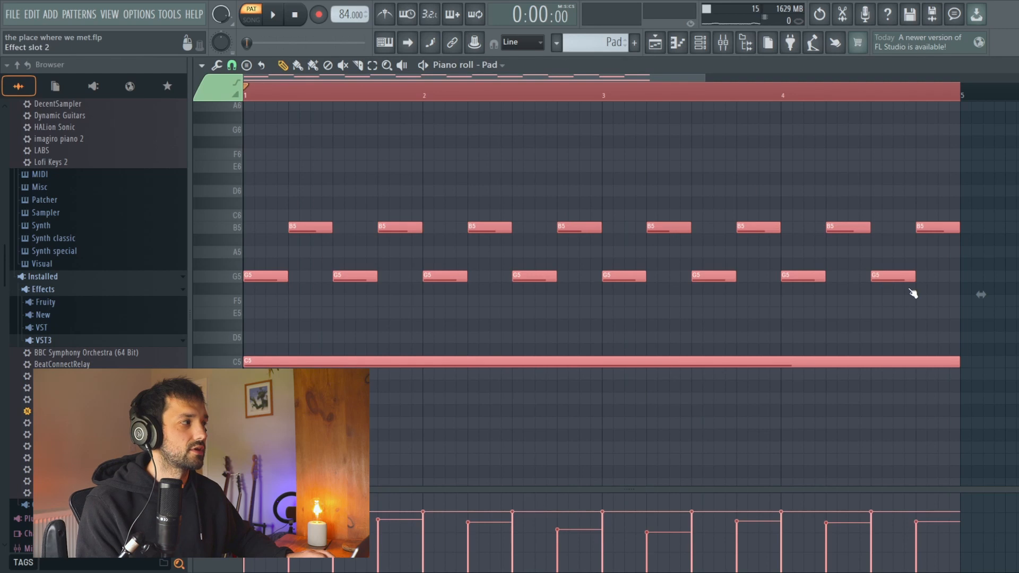
Step: Try a jagged amplitude curve in the Pad's Flux Mini 2 by adding extra high and low points
{"action": "left_click_drag", "start_coordinate": [619, 208], "coordinate": [543, 129]}
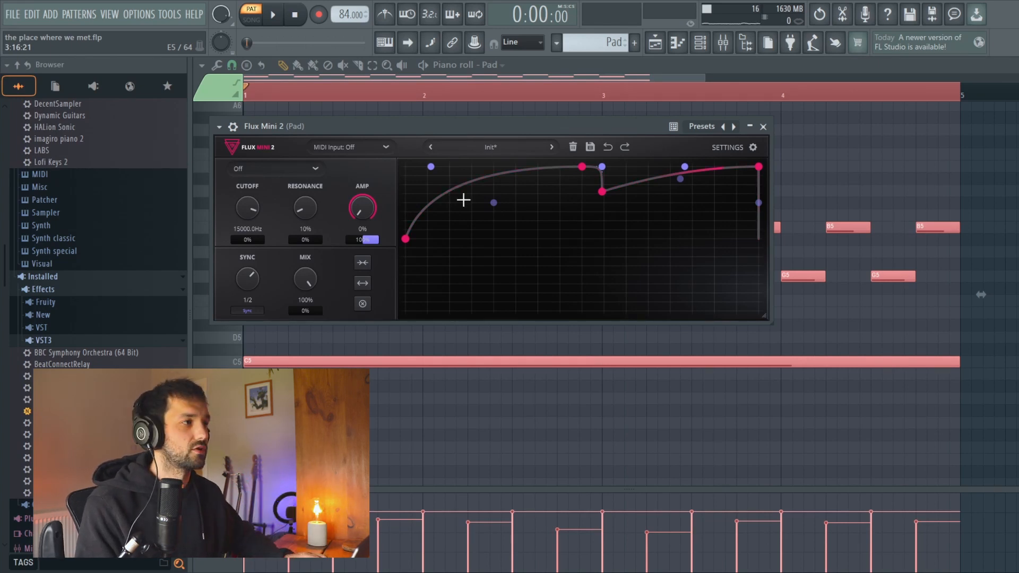
{"action": "double_click", "coordinate": [509, 235]}
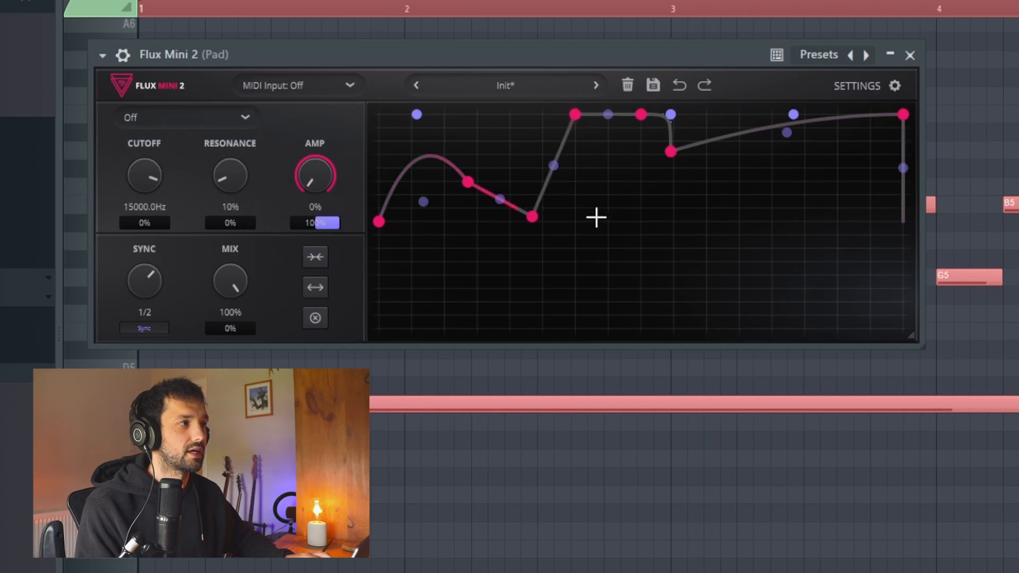
{"action": "left_click", "coordinate": [688, 294]}
{"action": "left_click", "coordinate": [753, 143]}
{"action": "left_click", "coordinate": [798, 303]}
{"action": "left_click", "coordinate": [806, 224]}
{"action": "left_click", "coordinate": [862, 300]}
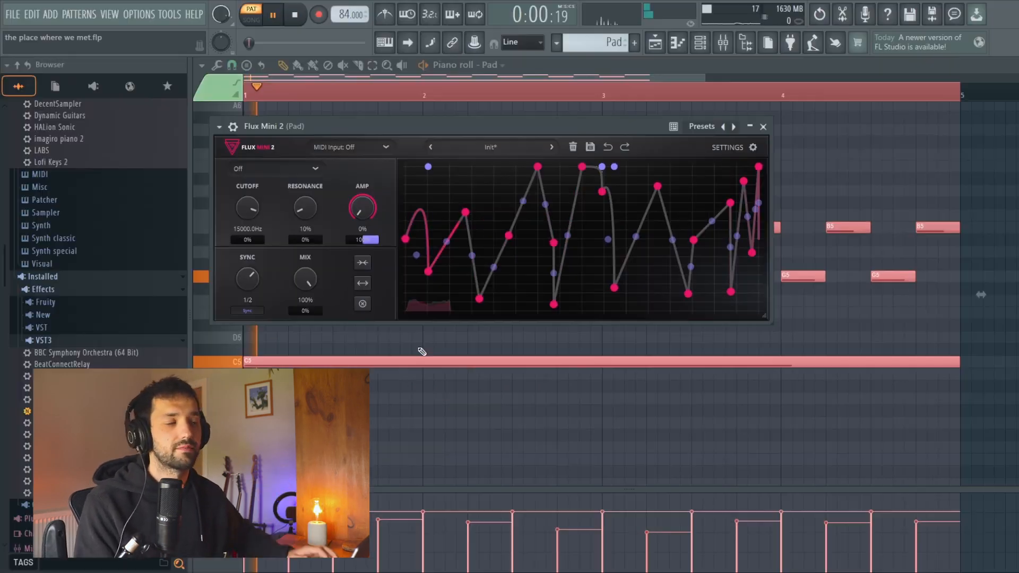
Step: Pull Flux Mini 2 curve points down to zero while the Pad plays, undo all the curve edits and close the plugin
{"action": "left_click_drag", "start_coordinate": [509, 236], "coordinate": [560, 311]}
{"action": "left_click_drag", "start_coordinate": [614, 287], "coordinate": [604, 311]}
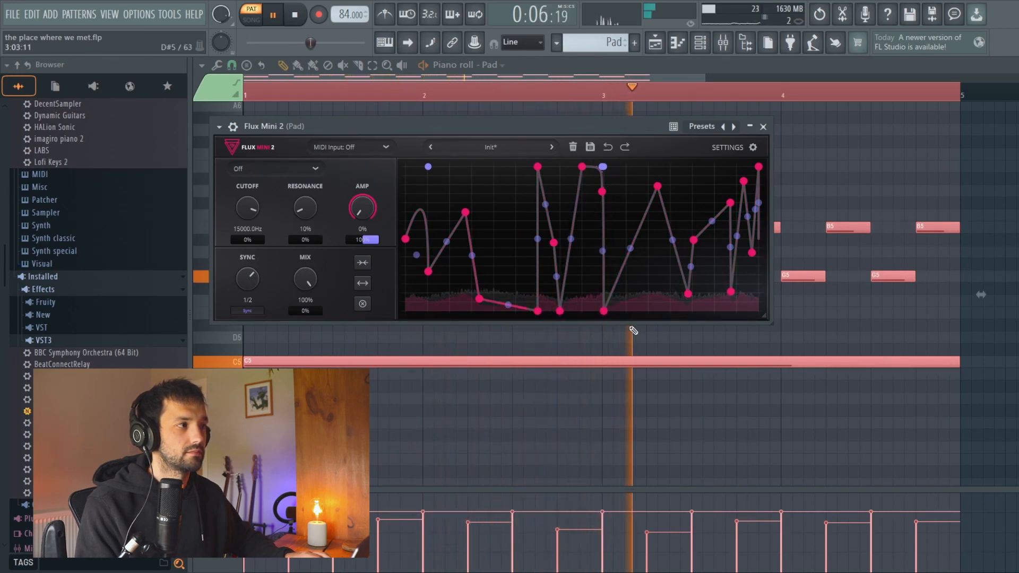
{"action": "key", "text": "space"}
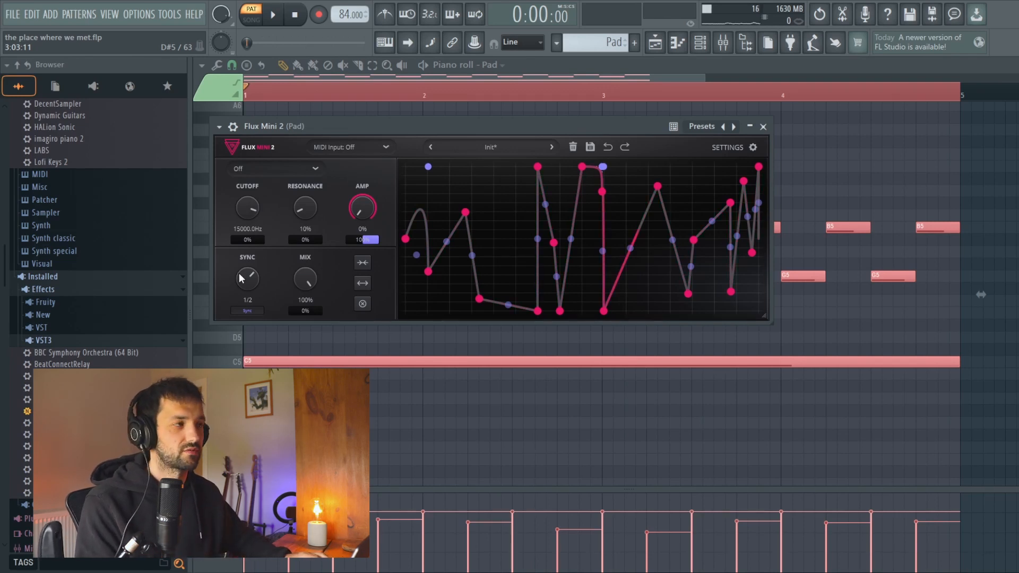
{"action": "key", "text": "ctrl+z"}
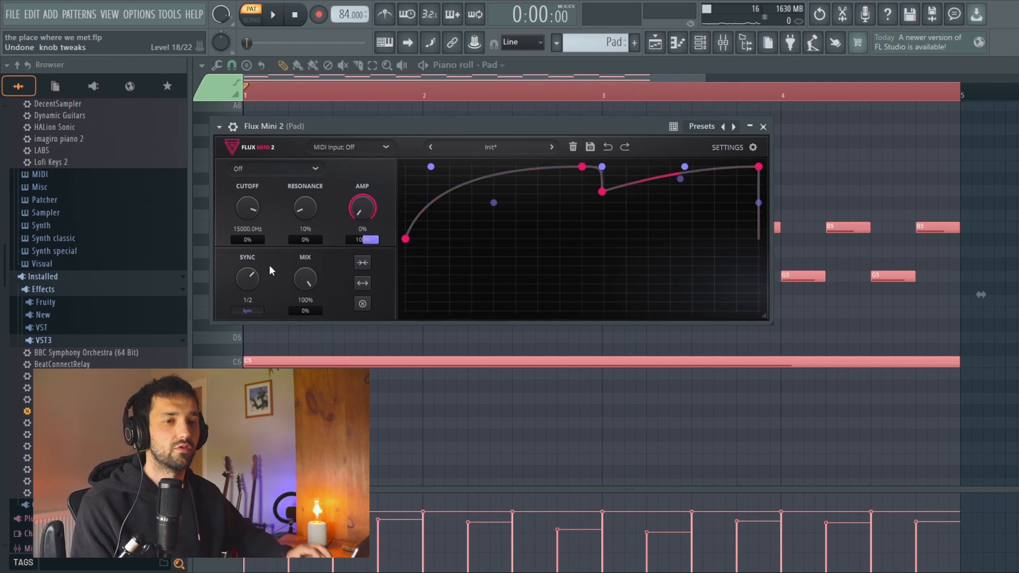
{"action": "left_click", "coordinate": [763, 126]}
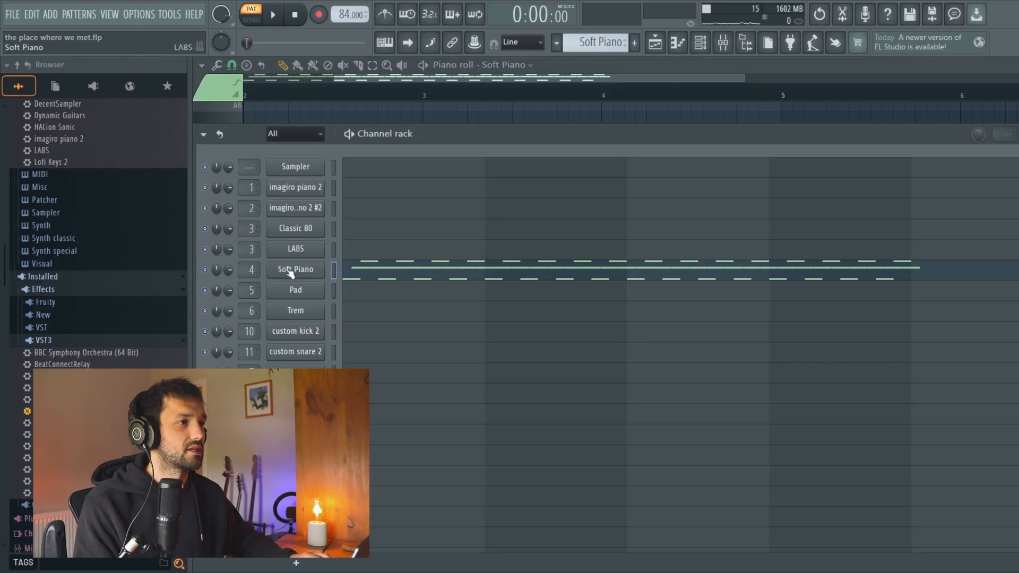
Step: Examine the preset of the Soft Piano instrument and return to its notes
{"action": "left_click", "coordinate": [291, 270]}
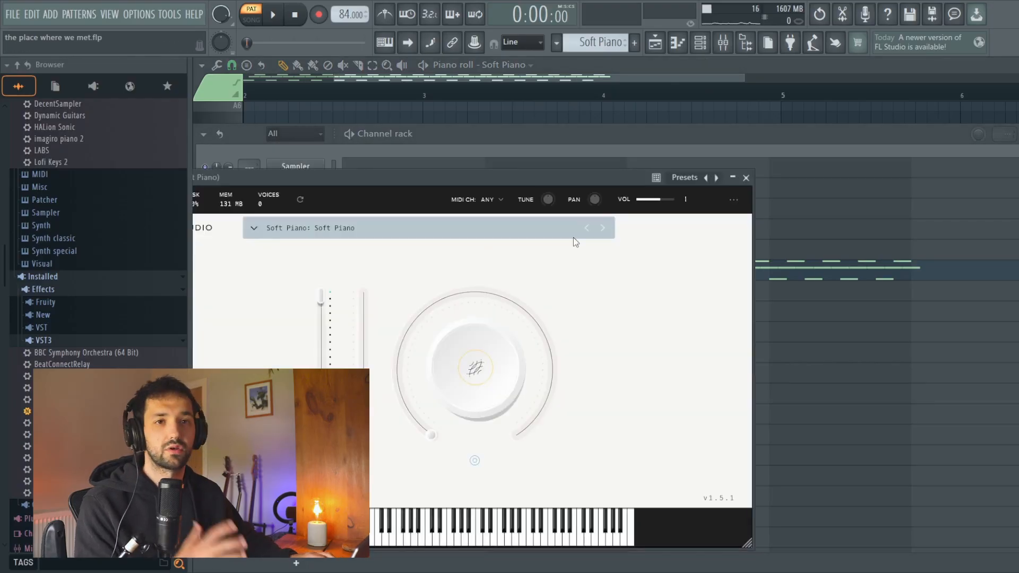
{"action": "left_click", "coordinate": [746, 178]}
{"action": "left_click", "coordinate": [1018, 136]}
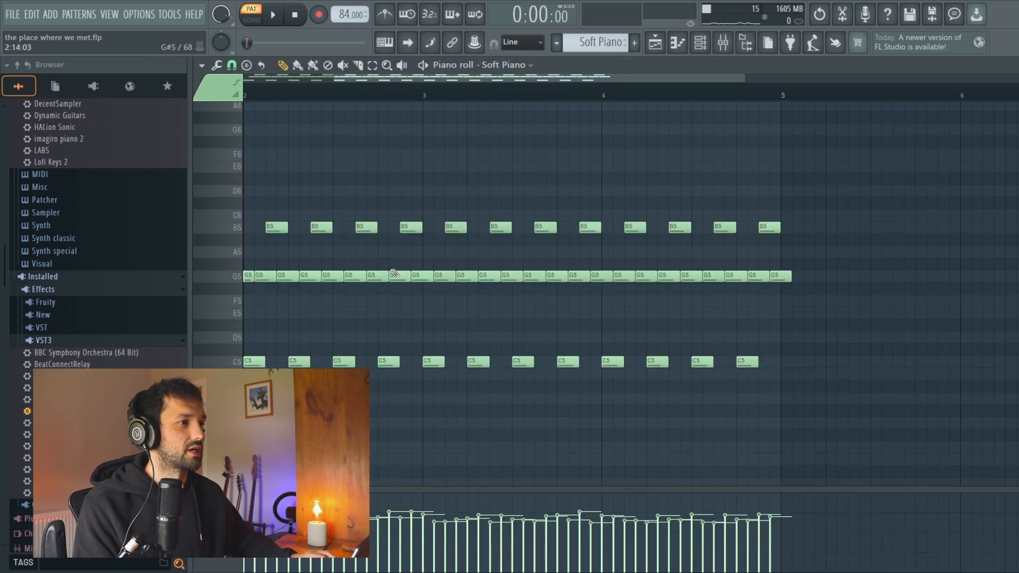
Step: Review the whole Soft Piano pattern by playing it alone, and listen to it within the arrangement
{"action": "scroll", "coordinate": [340, 276], "scroll_direction": "down", "scroll_amount": 1}
{"action": "scroll", "coordinate": [287, 278], "scroll_direction": "down", "scroll_amount": 1}
{"action": "scroll", "coordinate": [287, 278], "scroll_direction": "down", "scroll_amount": 1}
{"action": "scroll", "coordinate": [287, 278], "scroll_direction": "left", "scroll_amount": 2}
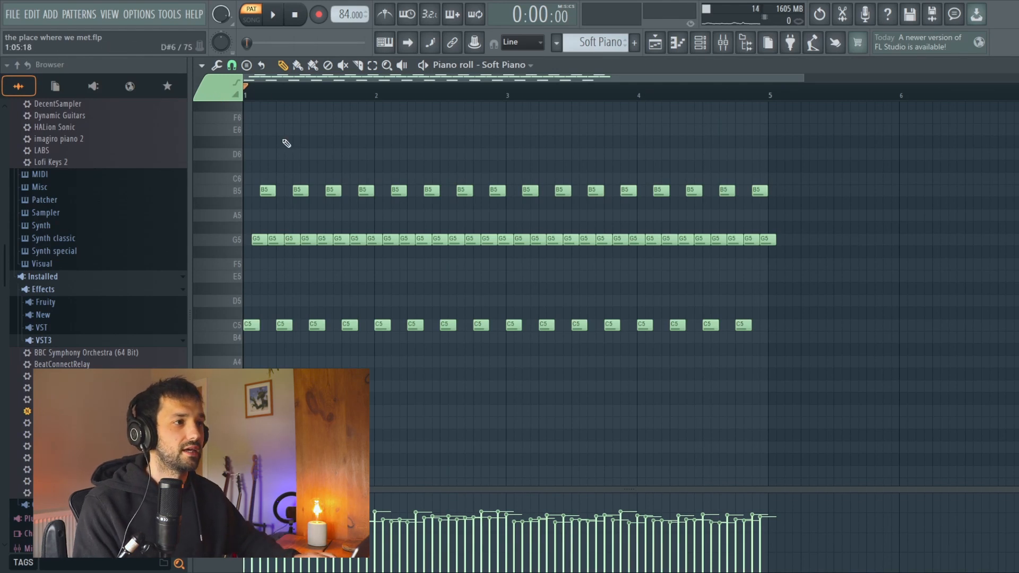
{"action": "key", "text": "space"}
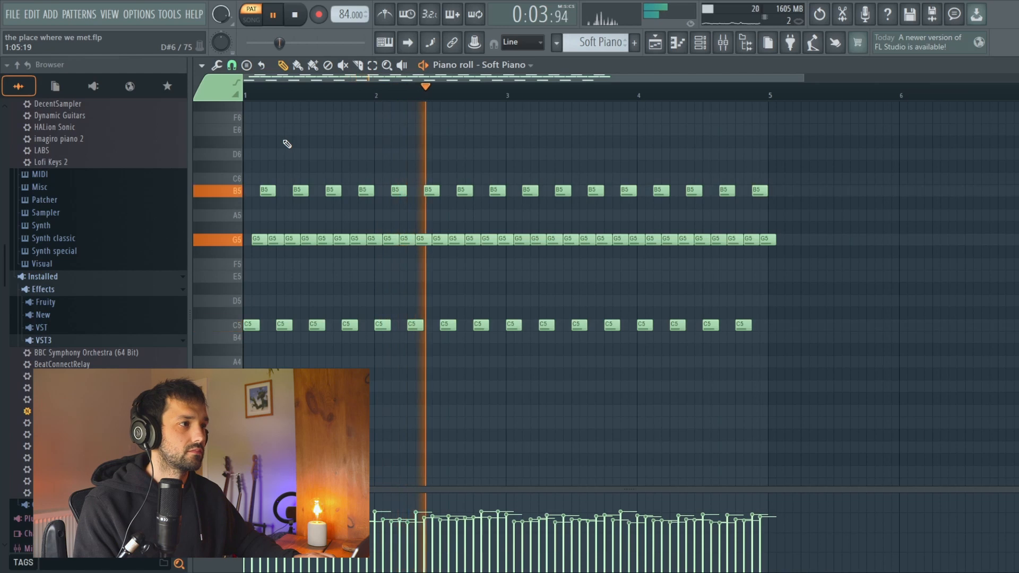
{"action": "key", "text": "space"}
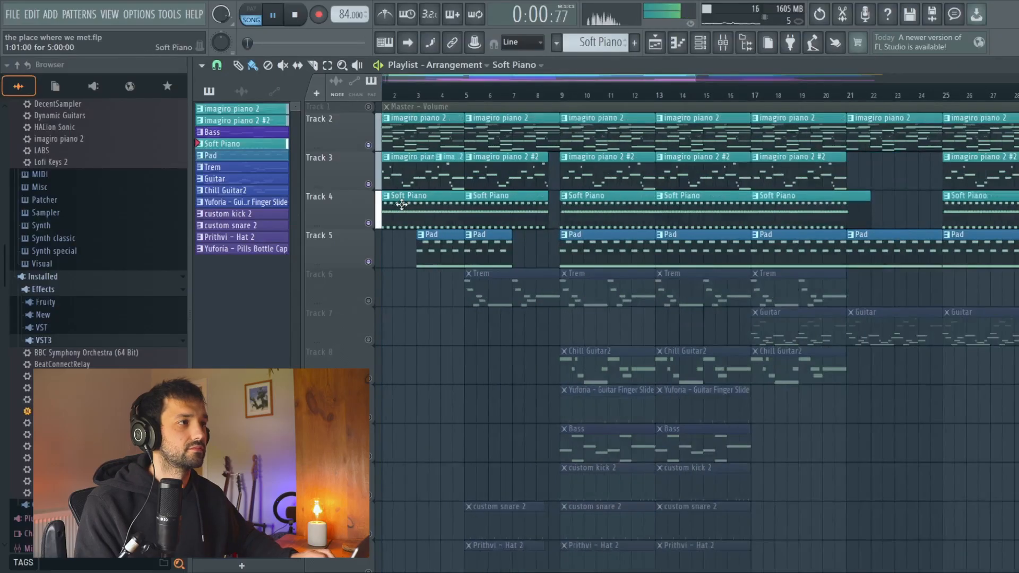
{"action": "scroll", "coordinate": [419, 217], "scroll_direction": "up", "scroll_amount": 4}
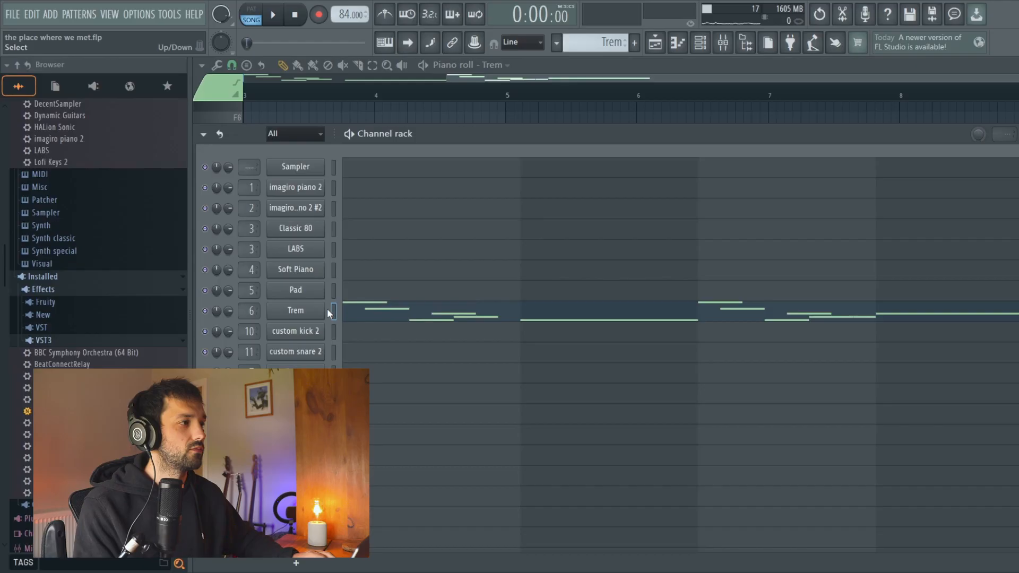
Step: Check the Trem instrument's preset and play the notes of the Trem pattern from the arrangement
{"action": "left_click", "coordinate": [328, 309]}
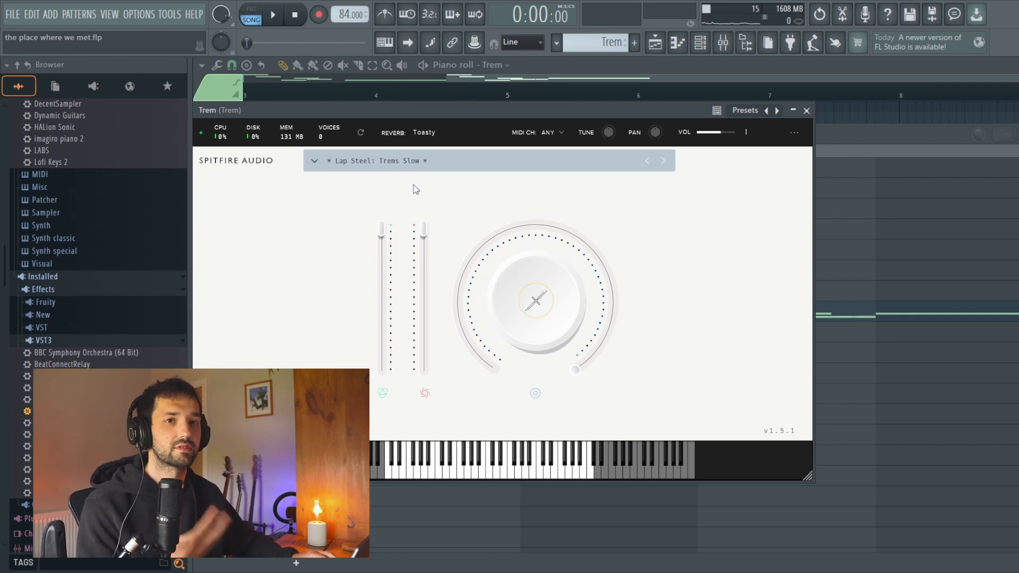
{"action": "left_click", "coordinate": [806, 110]}
{"action": "left_click", "coordinate": [655, 42]}
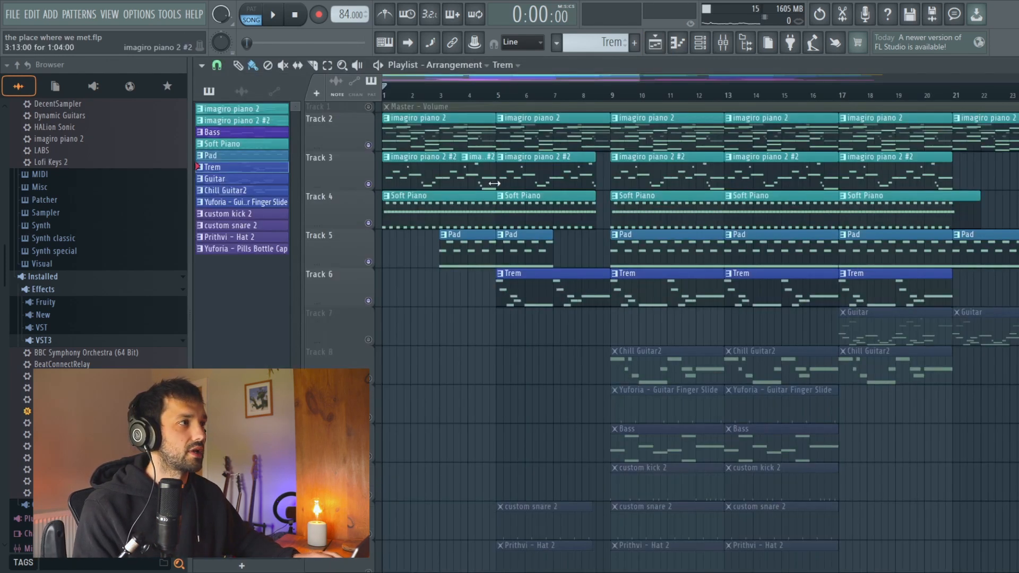
{"action": "double_click", "coordinate": [537, 283]}
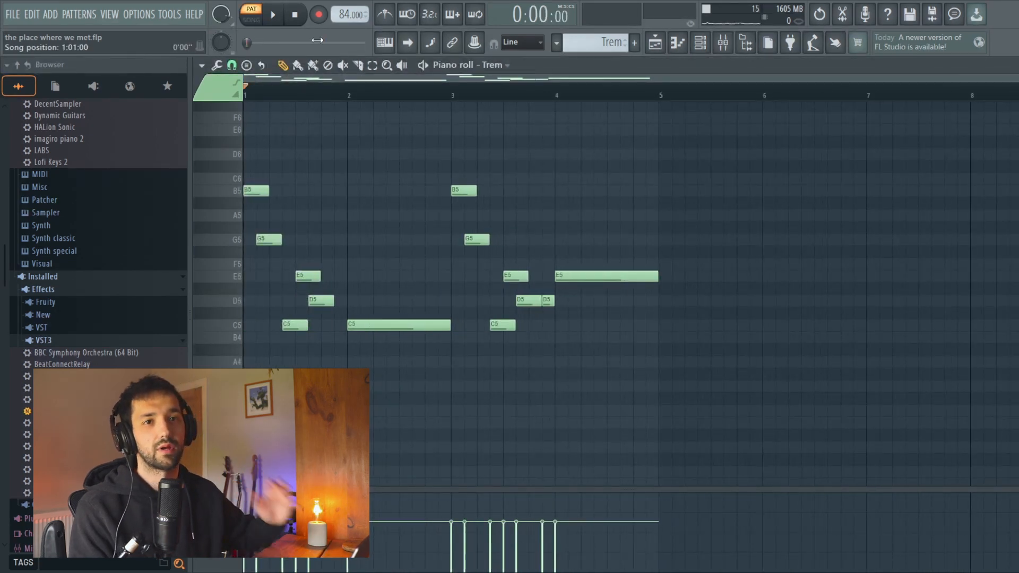
{"action": "key", "text": "space"}
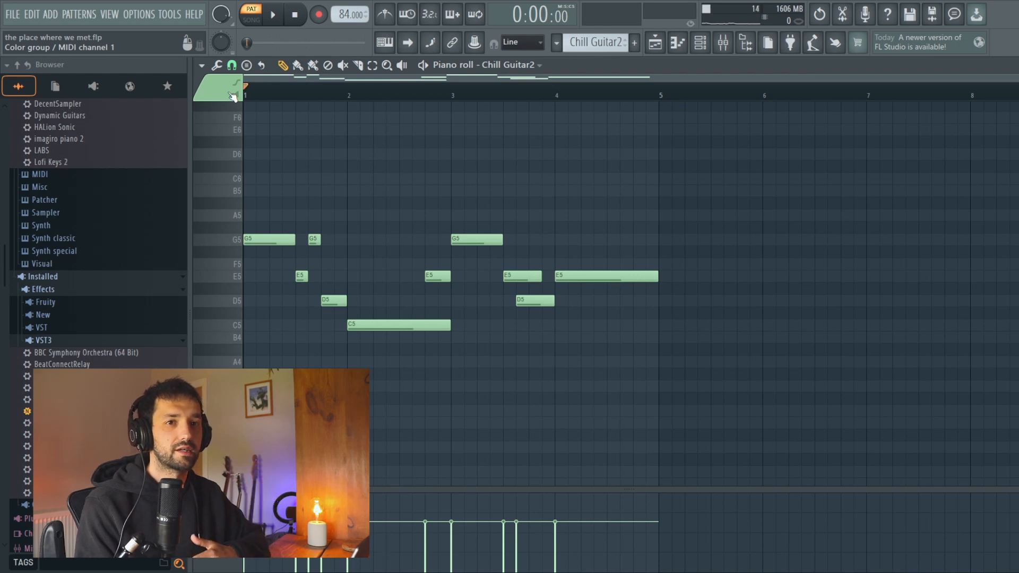
Step: Listen to the Chill Guitar2 pattern alone, and together with the Trem track over arrangement bars 9 to 12
{"action": "key", "text": "space"}
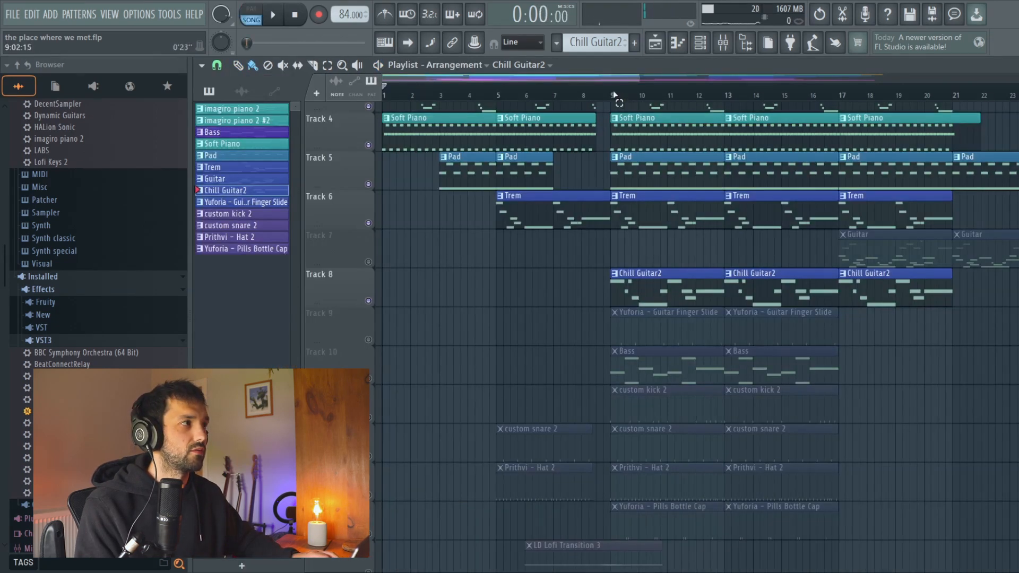
{"action": "left_click_drag", "start_coordinate": [614, 95], "coordinate": [723, 124]}
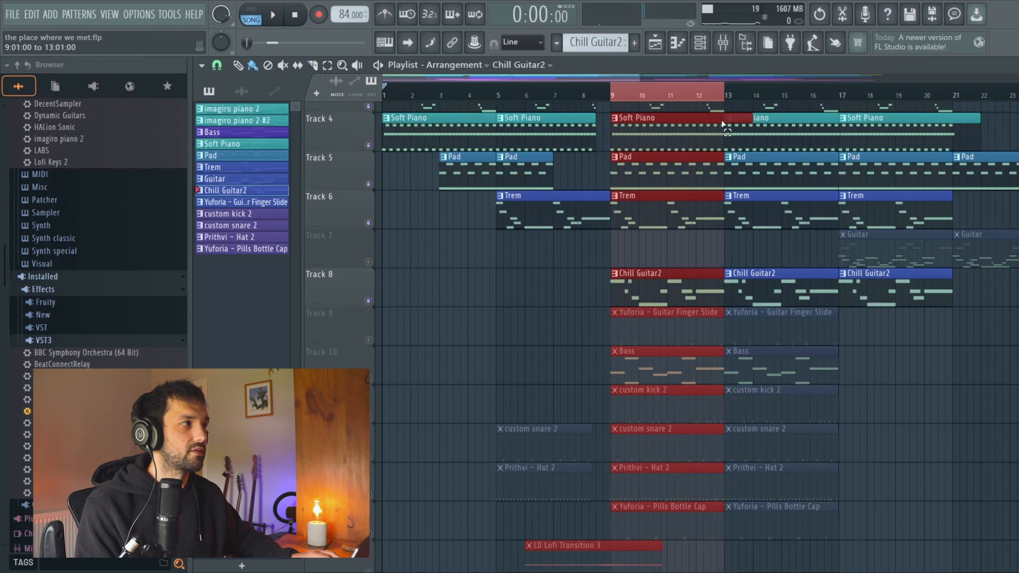
{"action": "right_click", "coordinate": [370, 225]}
{"action": "left_click", "coordinate": [370, 300]}
{"action": "key", "text": "space"}
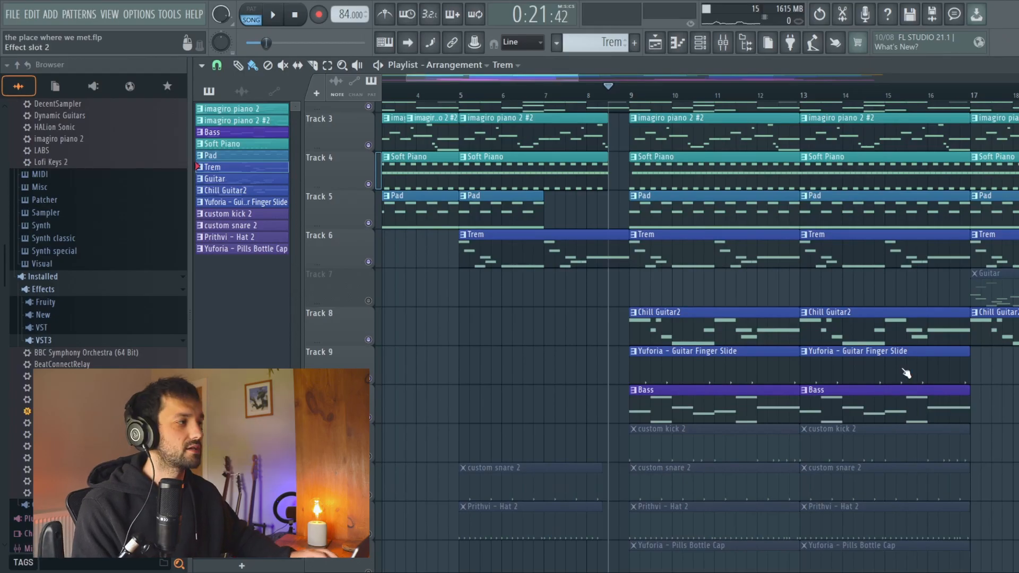
Step: Examine the Chill Guitar2 channel's TDR Nova filter curve and its ValhallaSupermassive mix and density settings
{"action": "left_click", "coordinate": [913, 365]}
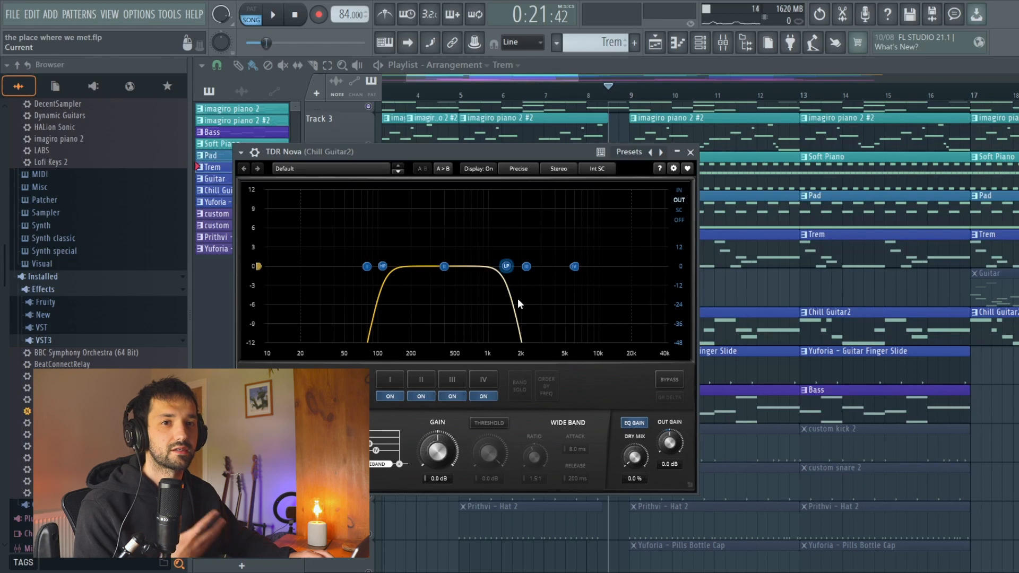
{"action": "left_click", "coordinate": [691, 152]}
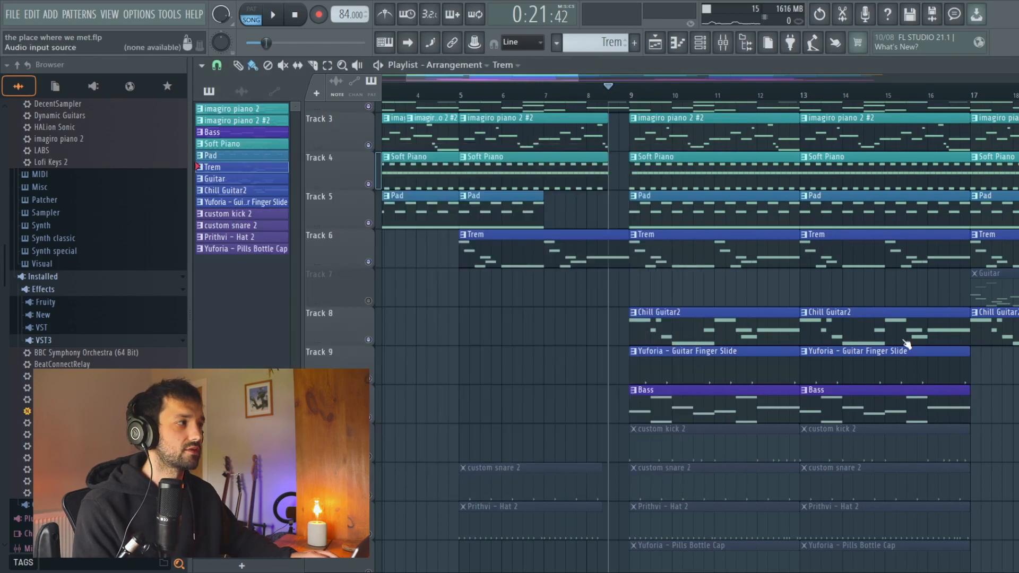
{"action": "left_click", "coordinate": [909, 377]}
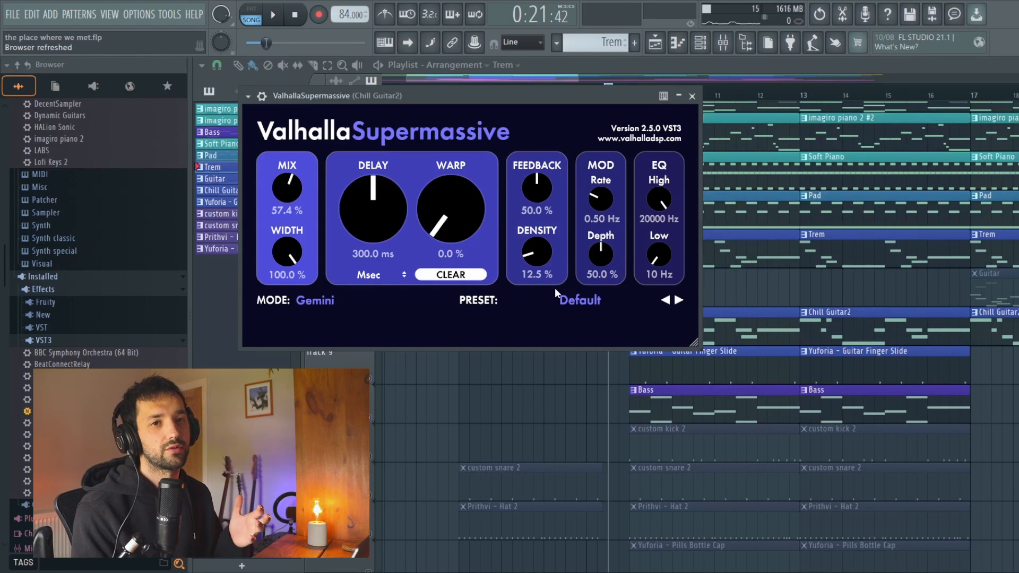
{"action": "mouse_move", "coordinate": [294, 195]}
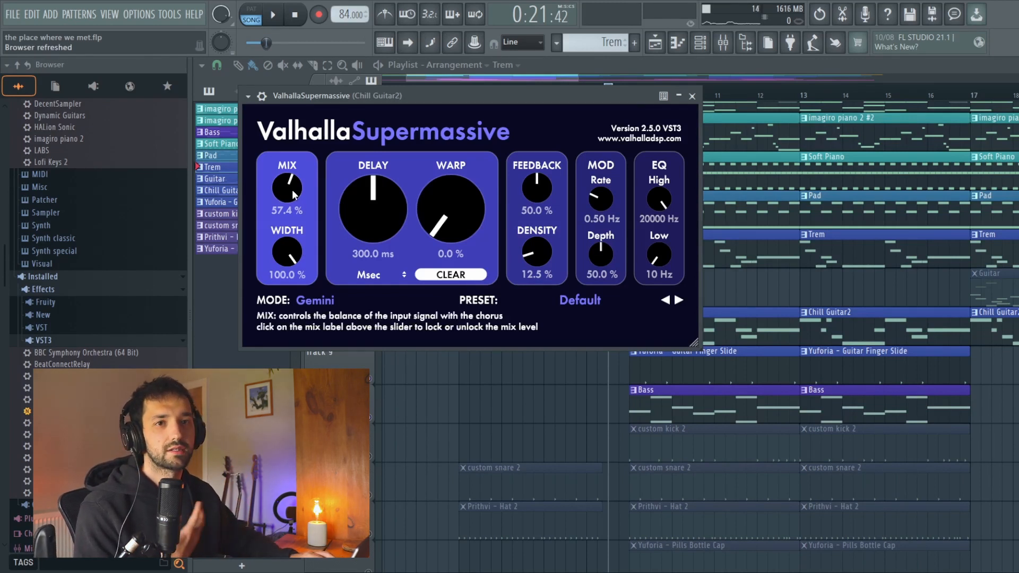
{"action": "mouse_move", "coordinate": [539, 259]}
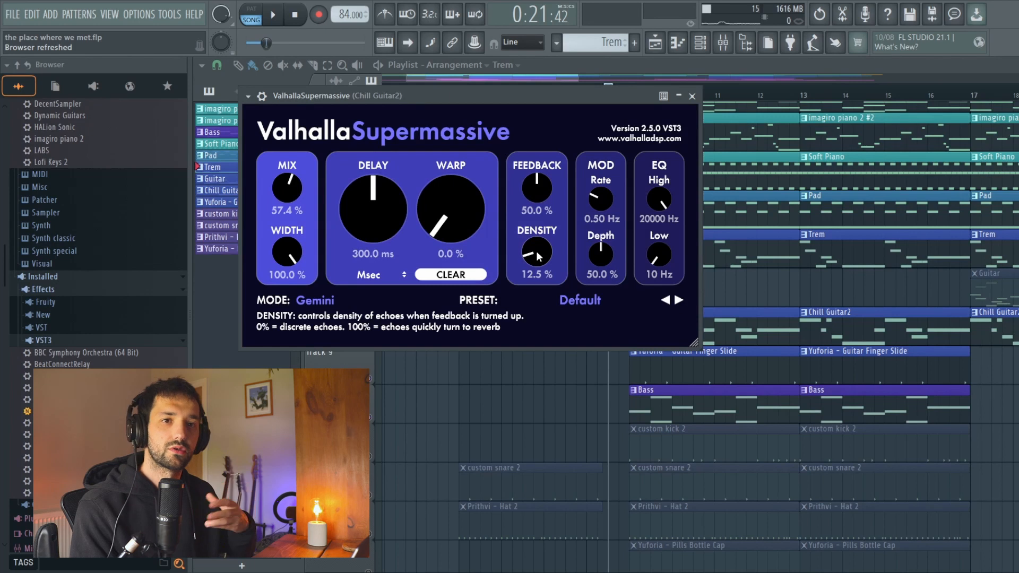
{"action": "left_click", "coordinate": [692, 97]}
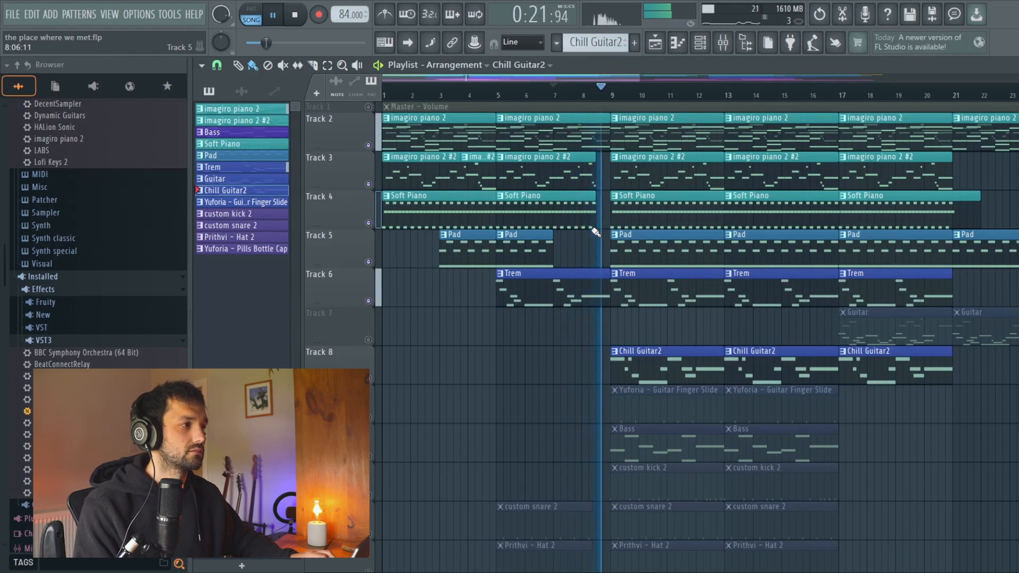
Step: Inspect the notes of the Guitar Finger Slide pattern on Track 9 and return to the arrangement
{"action": "scroll", "coordinate": [596, 232], "scroll_direction": "down", "scroll_amount": 1}
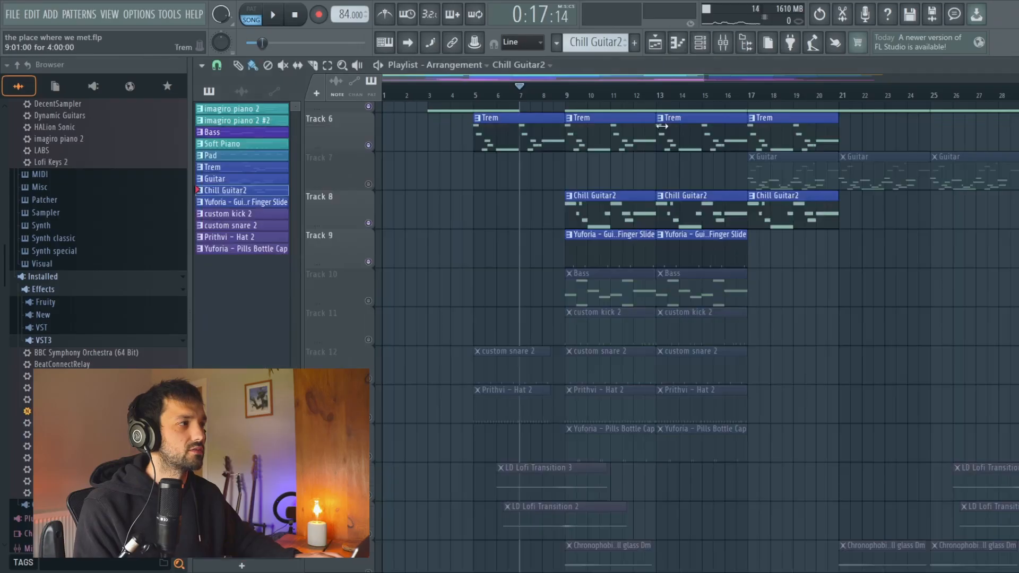
{"action": "double_click", "coordinate": [609, 258]}
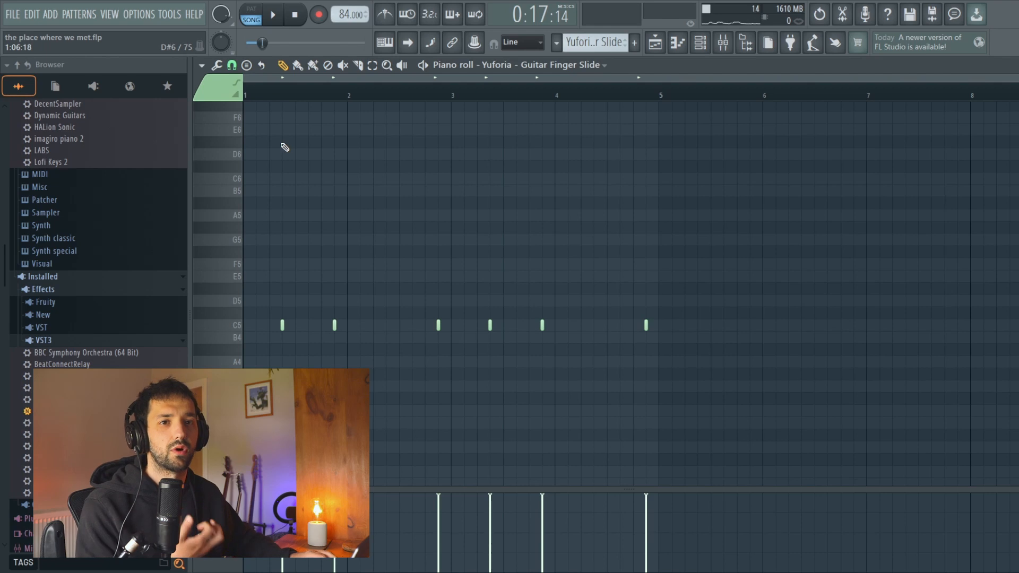
{"action": "left_click", "coordinate": [654, 43]}
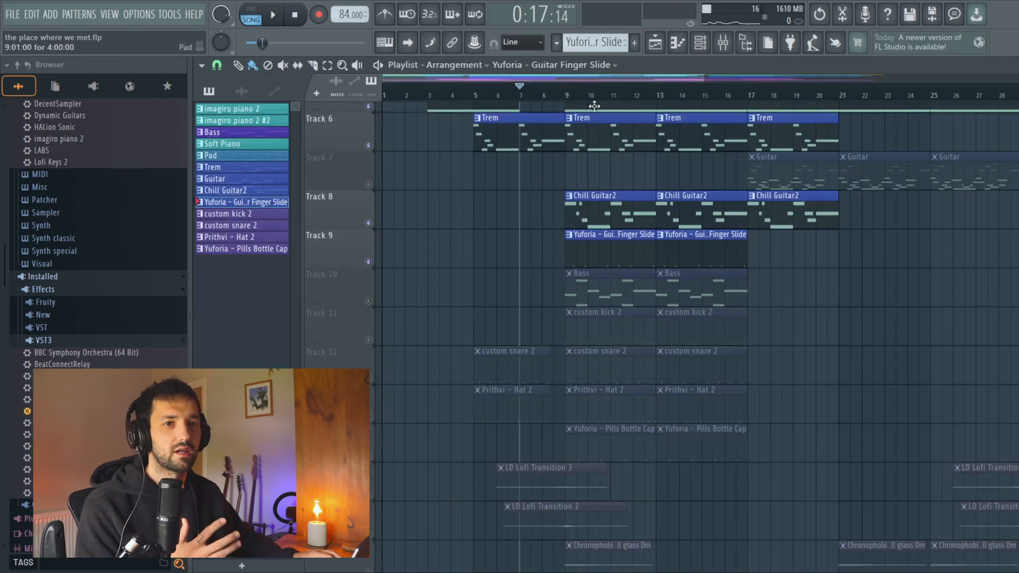
{"action": "scroll", "coordinate": [547, 210], "scroll_direction": "down", "scroll_amount": 1}
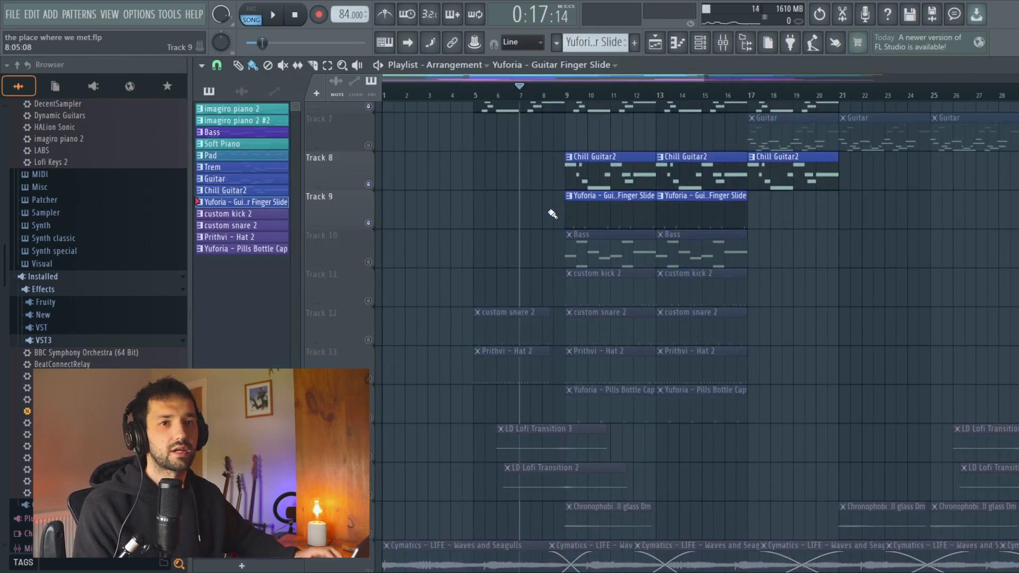
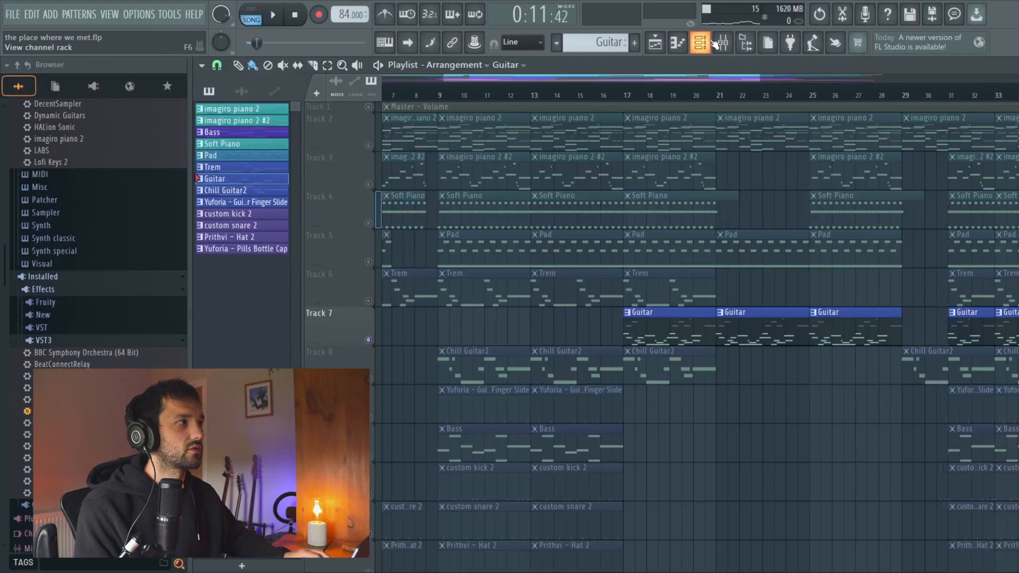
Step: Check the Guitar instrument's preset and play the notes of the Guitar pattern on its own
{"action": "left_click", "coordinate": [709, 42]}
{"action": "left_click", "coordinate": [302, 371]}
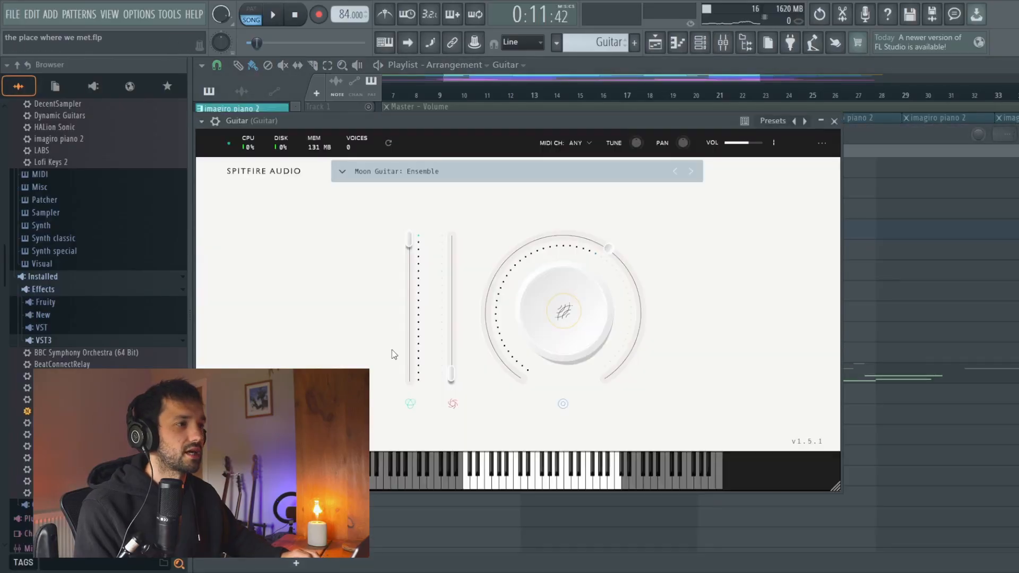
{"action": "left_click", "coordinate": [834, 122]}
{"action": "left_click", "coordinate": [1017, 135]}
{"action": "double_click", "coordinate": [663, 332]}
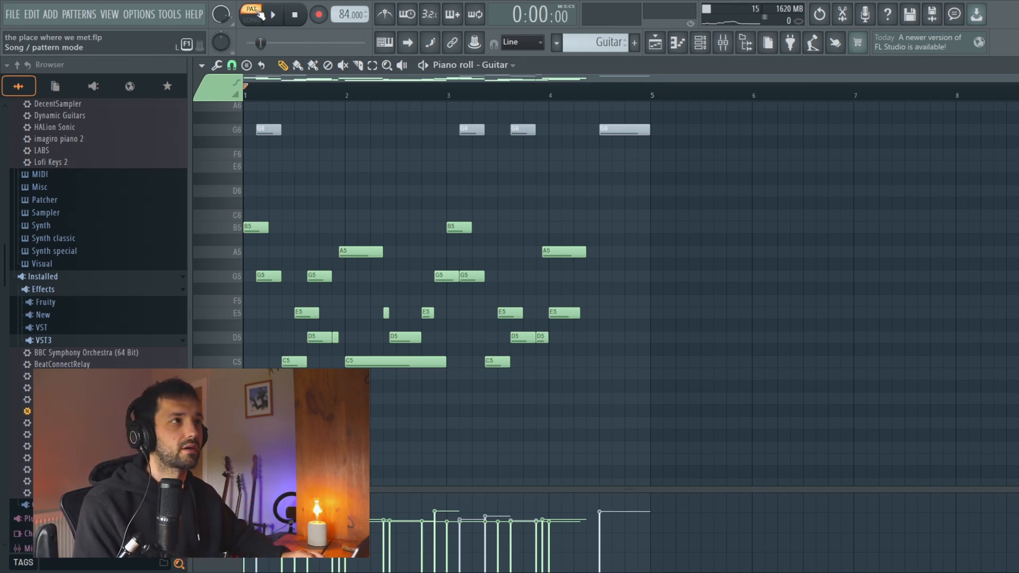
{"action": "key", "text": "space"}
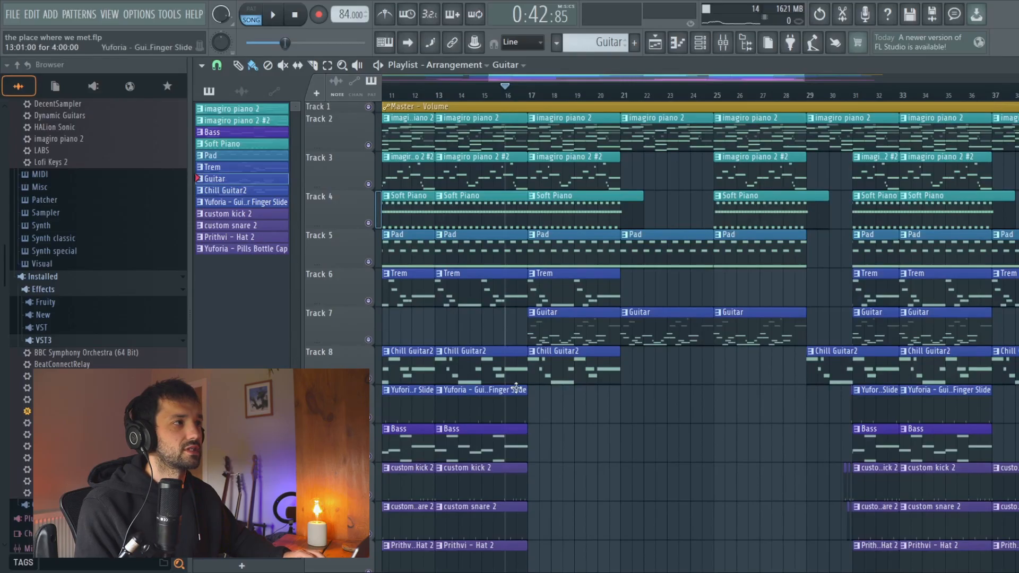
Step: Examine which tracks play between bars 17 and 31 of the arrangement, and listen to the song from bar 16
{"action": "scroll", "coordinate": [535, 412], "scroll_direction": "down", "scroll_amount": 3}
{"action": "scroll", "coordinate": [560, 451], "scroll_direction": "down", "scroll_amount": 2}
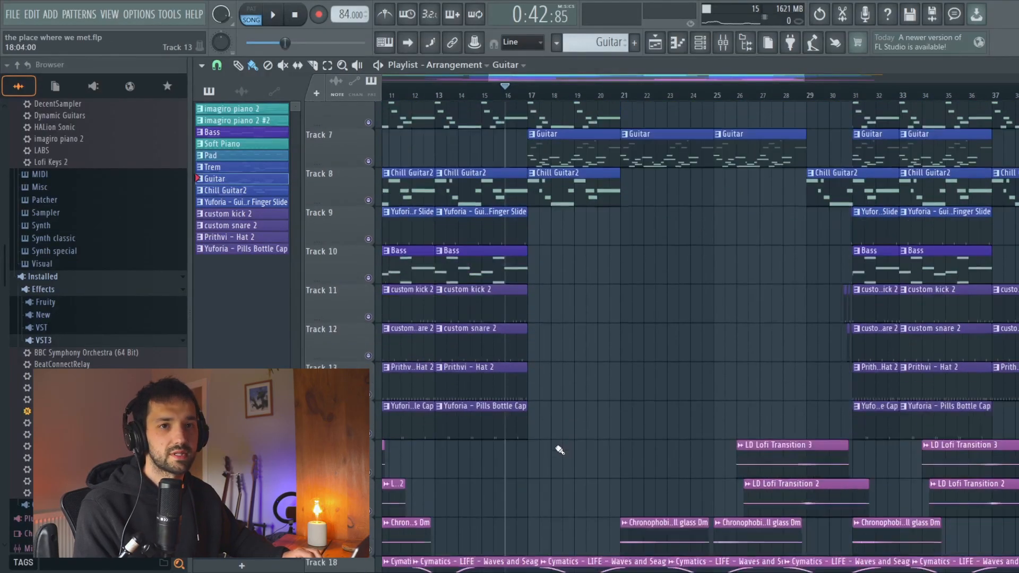
{"action": "scroll", "coordinate": [557, 171], "scroll_direction": "up", "scroll_amount": 5}
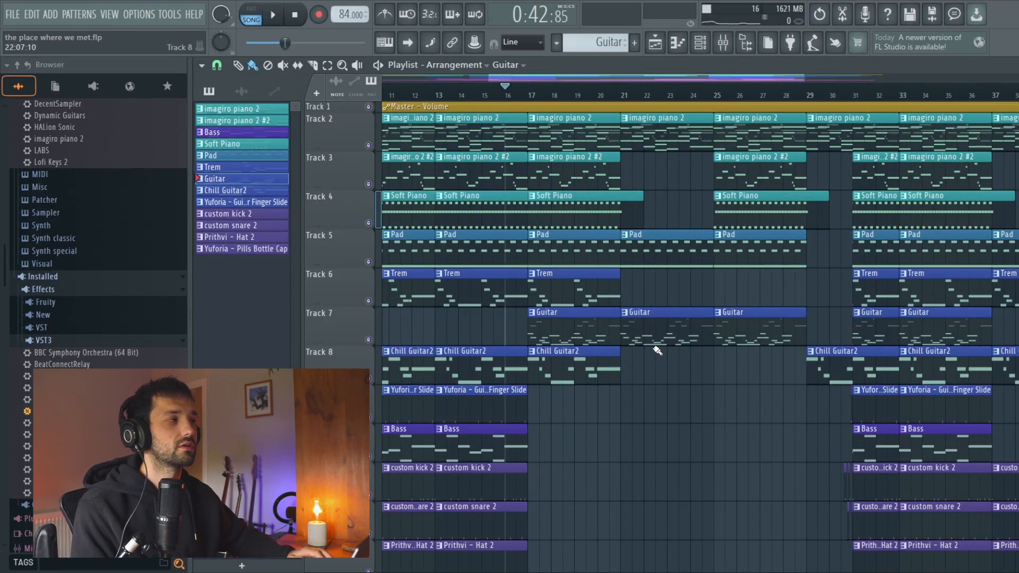
{"action": "scroll", "coordinate": [667, 183], "scroll_direction": "right", "scroll_amount": 4}
{"action": "scroll", "coordinate": [682, 340], "scroll_direction": "right", "scroll_amount": 2}
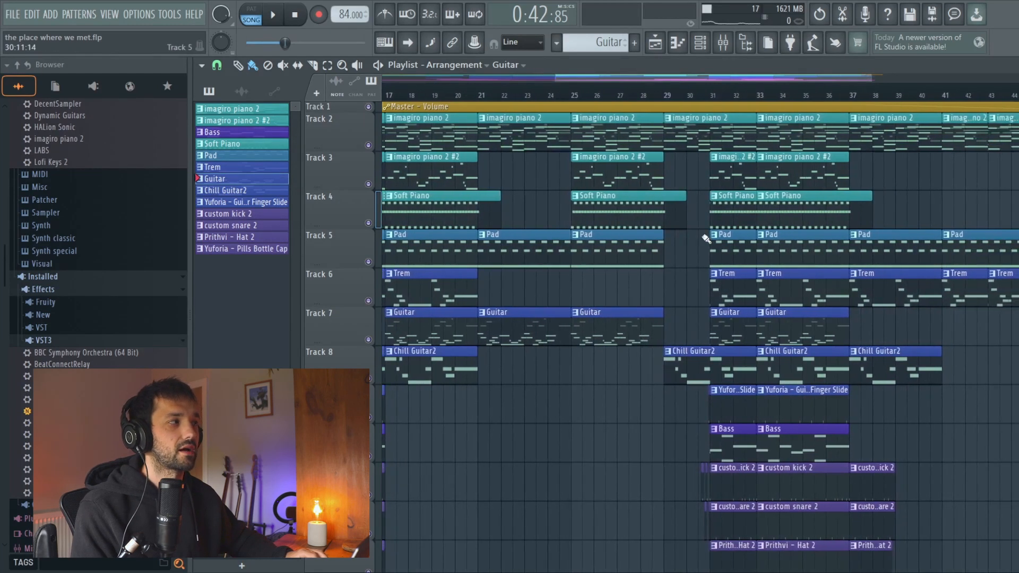
{"action": "scroll", "coordinate": [670, 275], "scroll_direction": "left", "scroll_amount": 4}
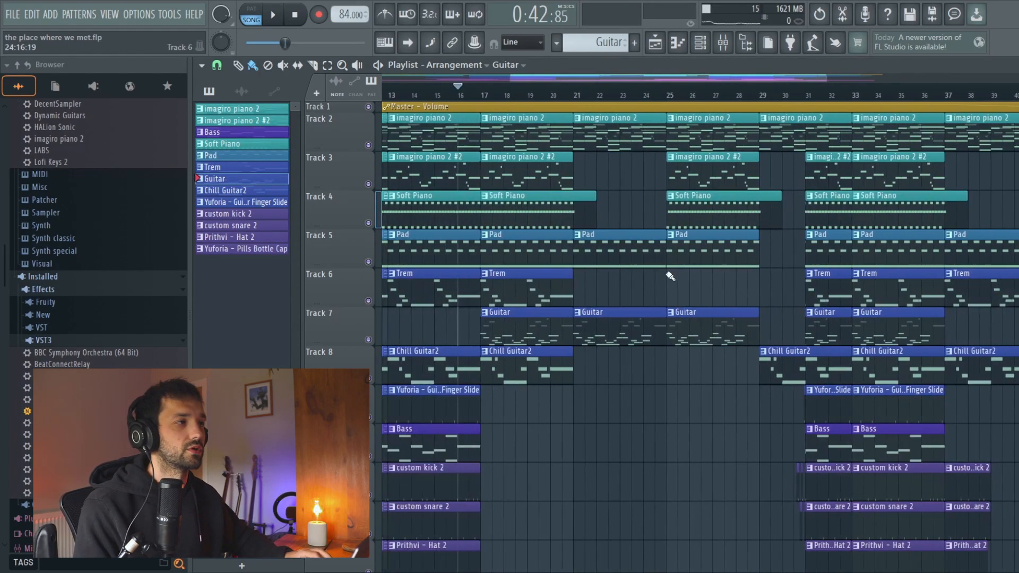
{"action": "key", "text": "space"}
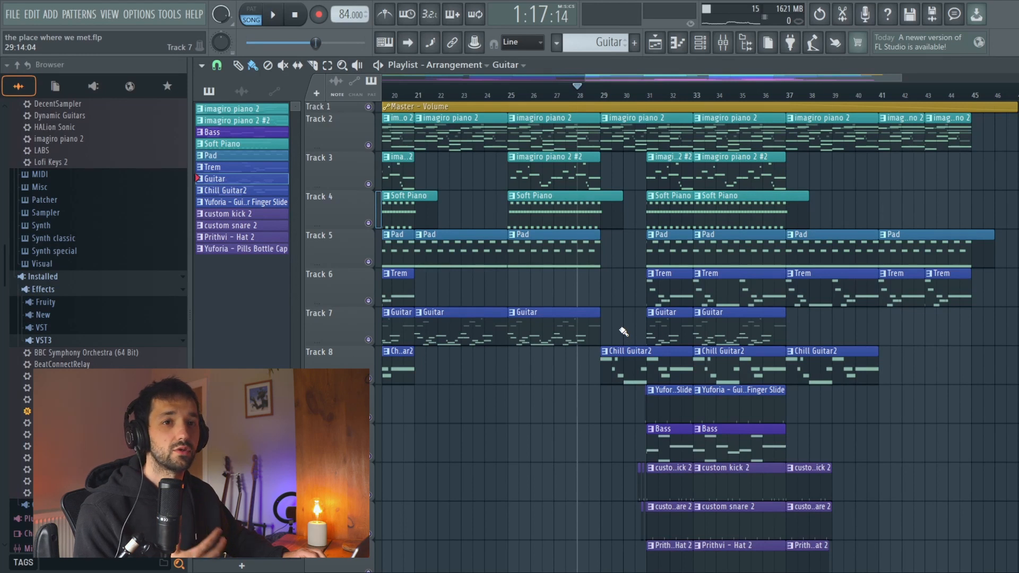
Step: Inspect the short kick and snare fill clips just before bar 31 and play the arrangement from bar 28
{"action": "scroll", "coordinate": [624, 329], "scroll_direction": "down", "scroll_amount": 5}
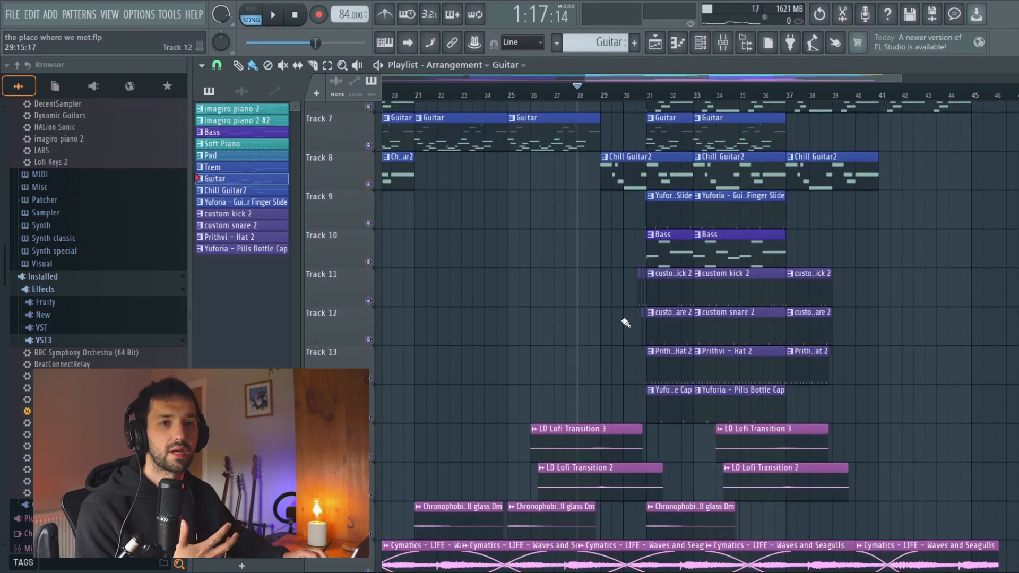
{"action": "scroll", "coordinate": [656, 317], "scroll_direction": "up", "scroll_amount": 5}
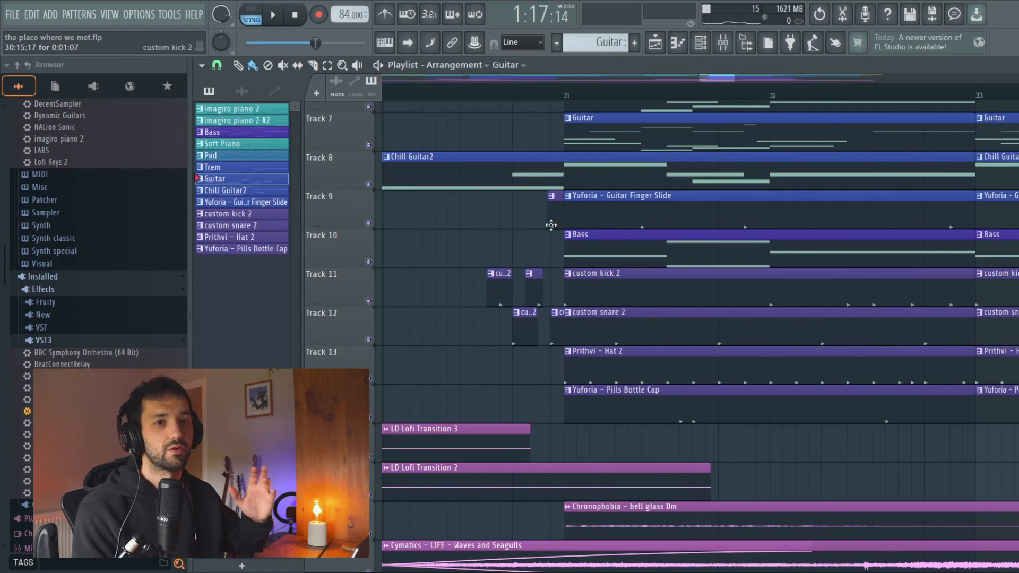
{"action": "scroll", "coordinate": [551, 225], "scroll_direction": "down", "scroll_amount": 5}
{"action": "scroll", "coordinate": [470, 221], "scroll_direction": "up", "scroll_amount": 6}
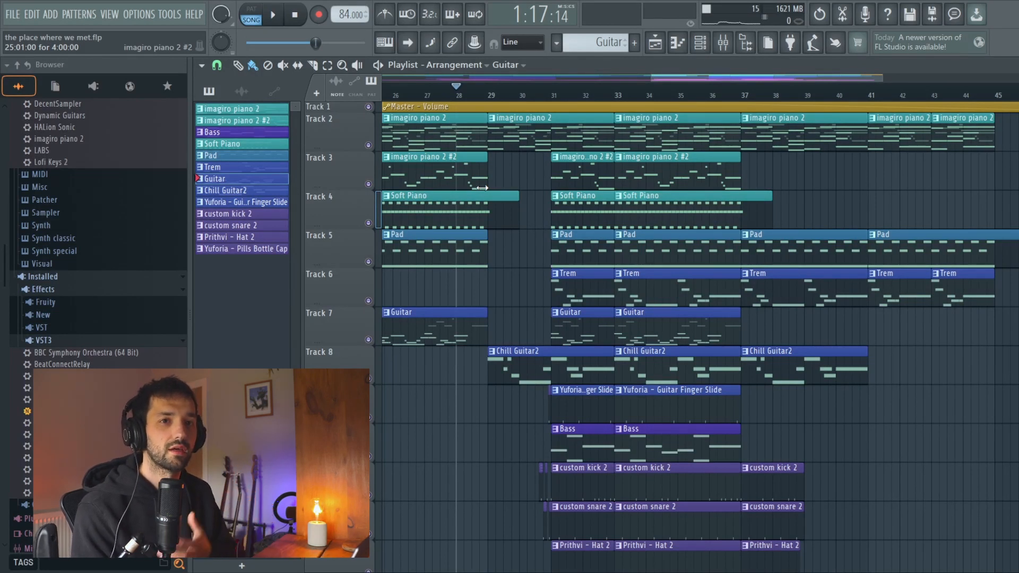
{"action": "key", "text": "space"}
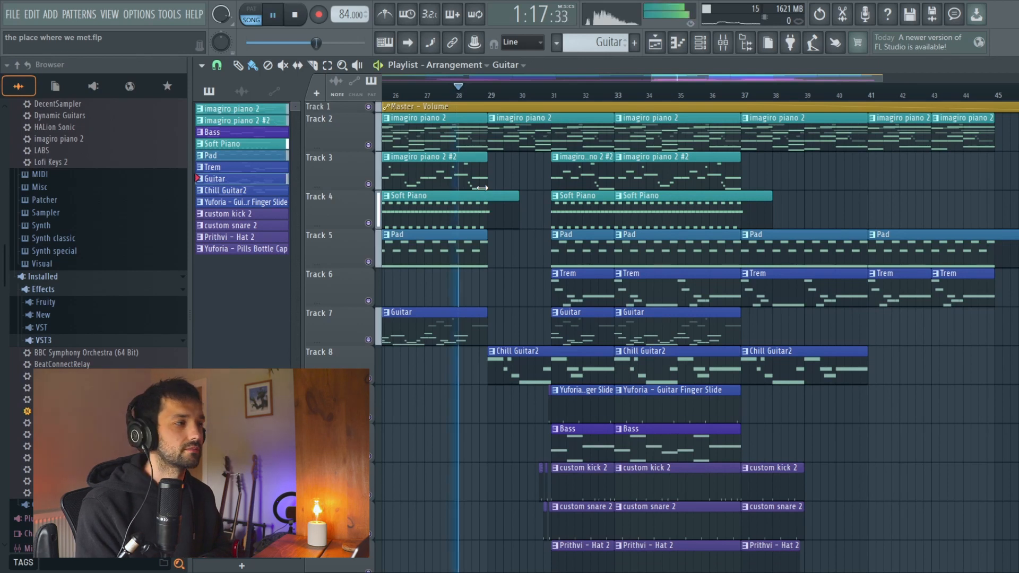